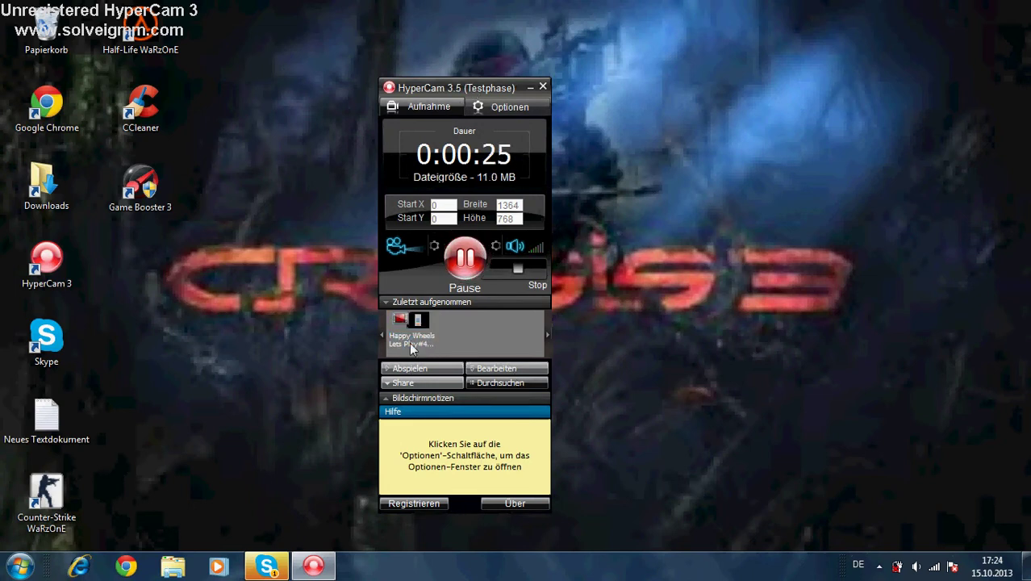
Step: Open the recent Happy Wheels recording in the media editor and dismiss the registration reminder to view its timeline
click(515, 370)
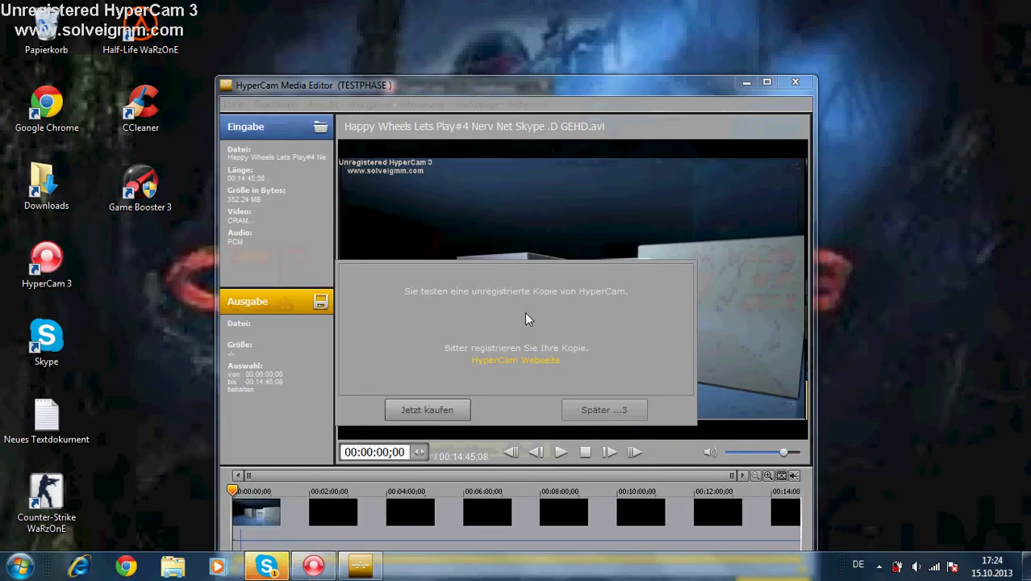
click(611, 419)
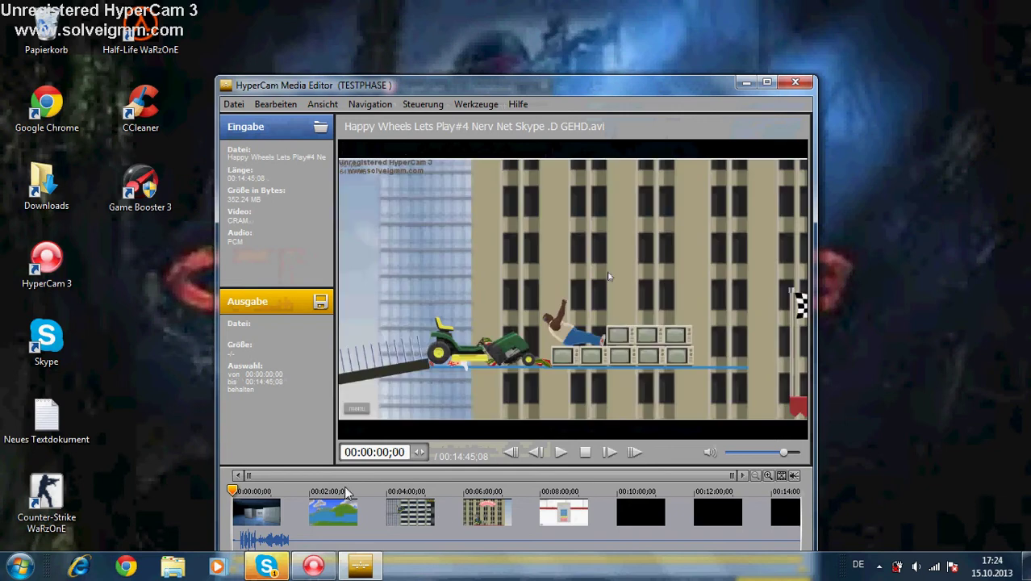
click(413, 494)
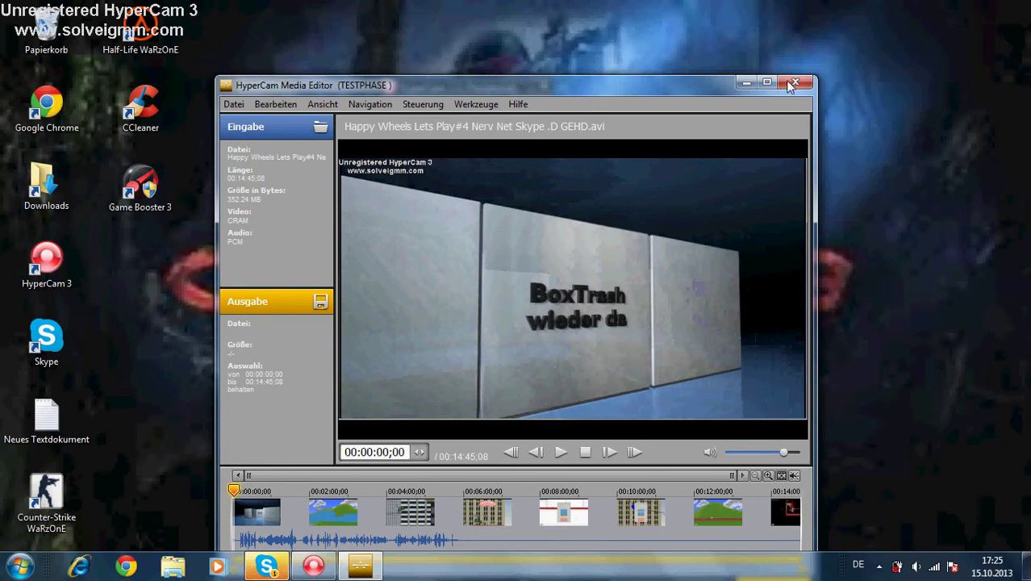
Step: Close the HyperCam Media Editor and return to the recorder window
right_click(347, 569)
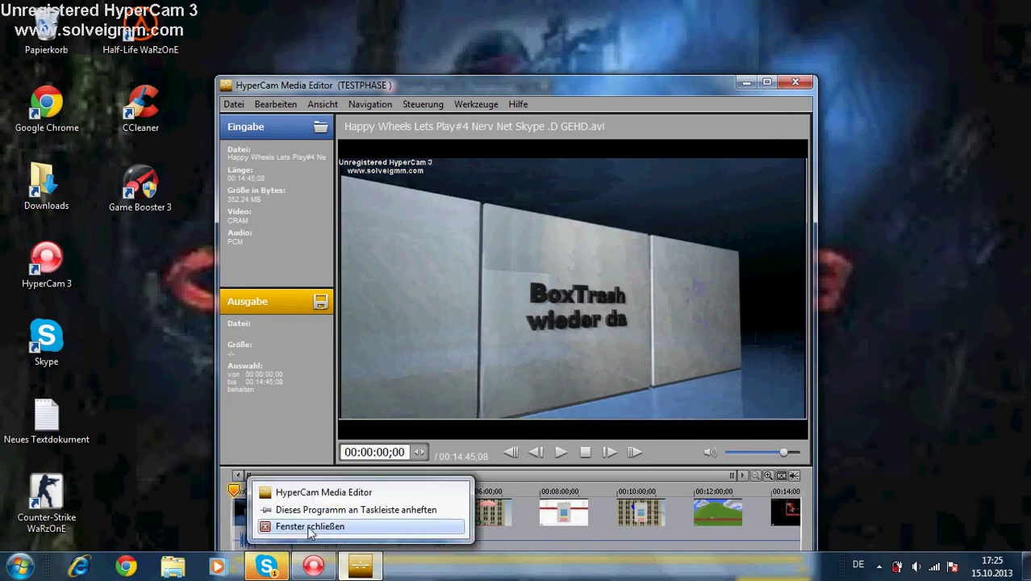
click(266, 566)
click(361, 568)
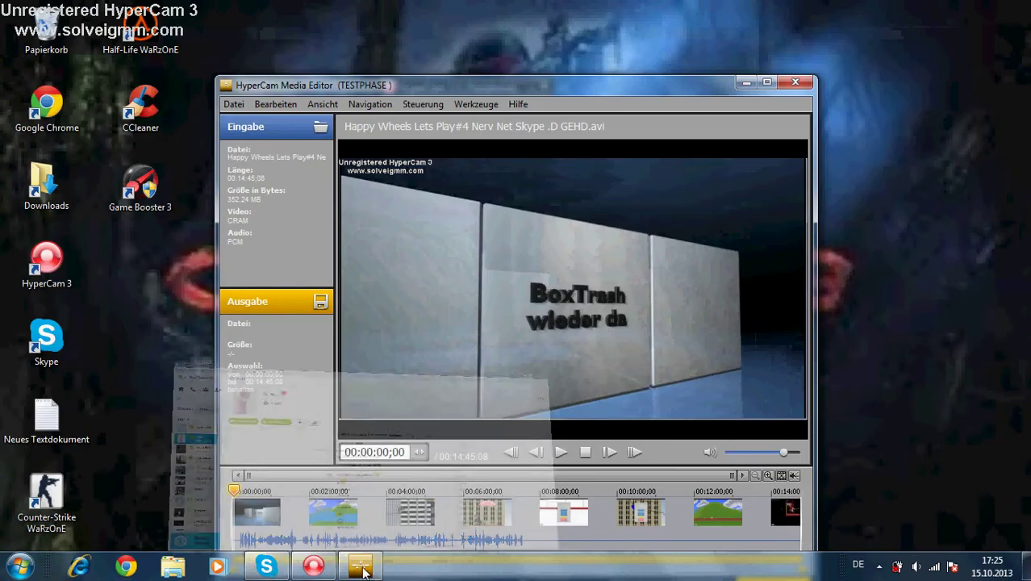
key(alt+F4)
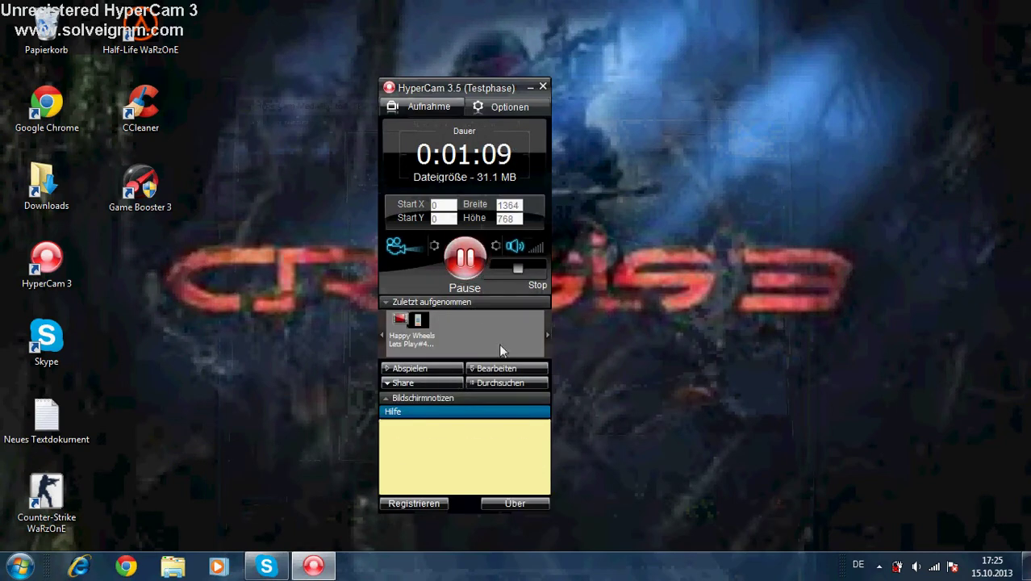
Step: Open the recorder options and review the video and audio settings, including their target folders
click(486, 111)
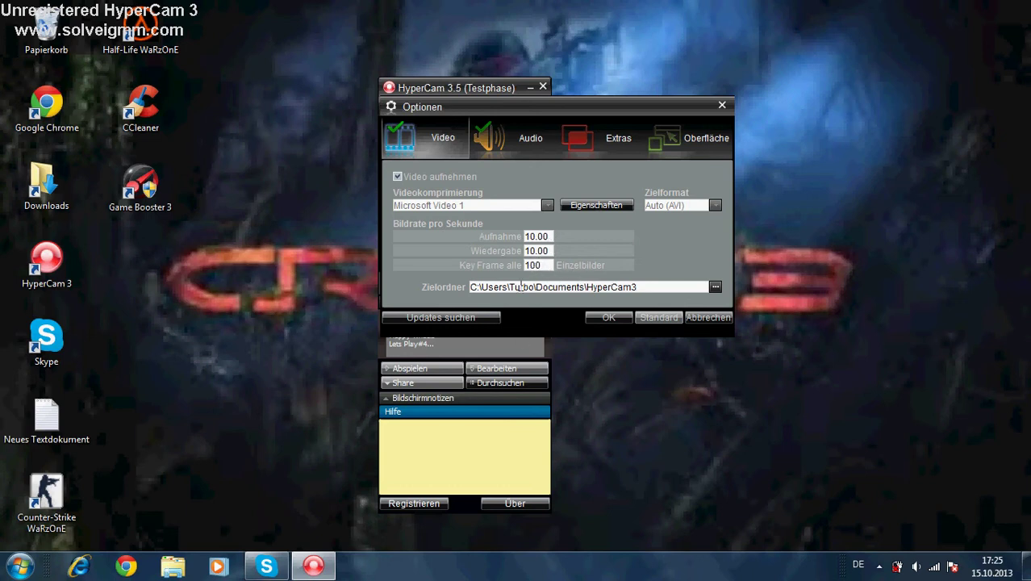
drag(474, 287, 660, 284)
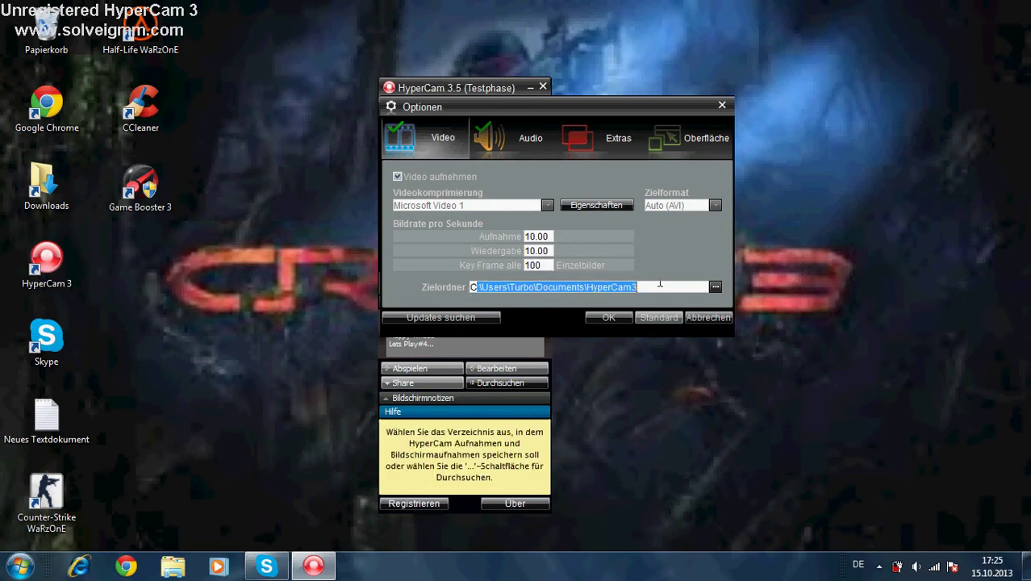
click(660, 285)
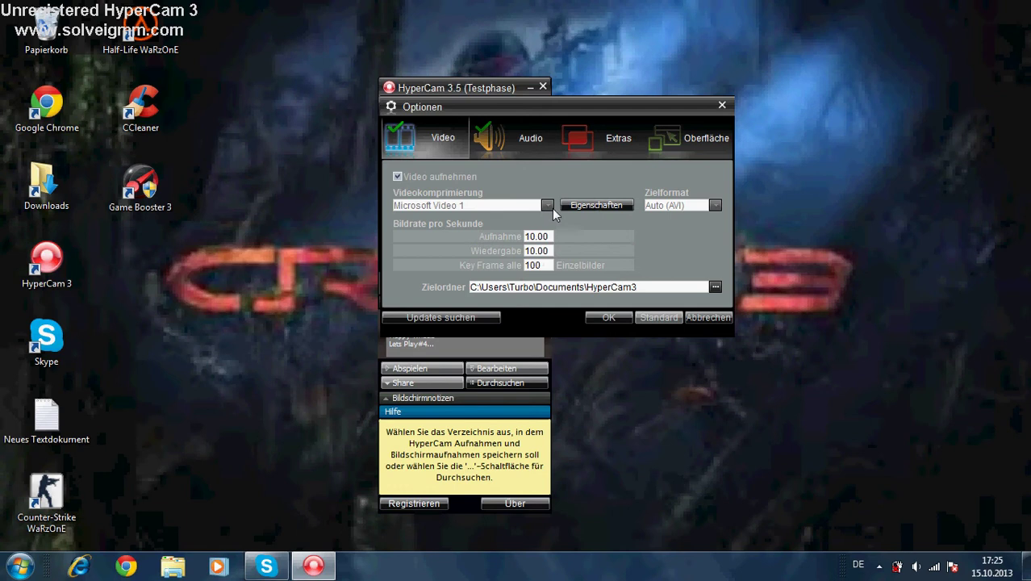
click(487, 137)
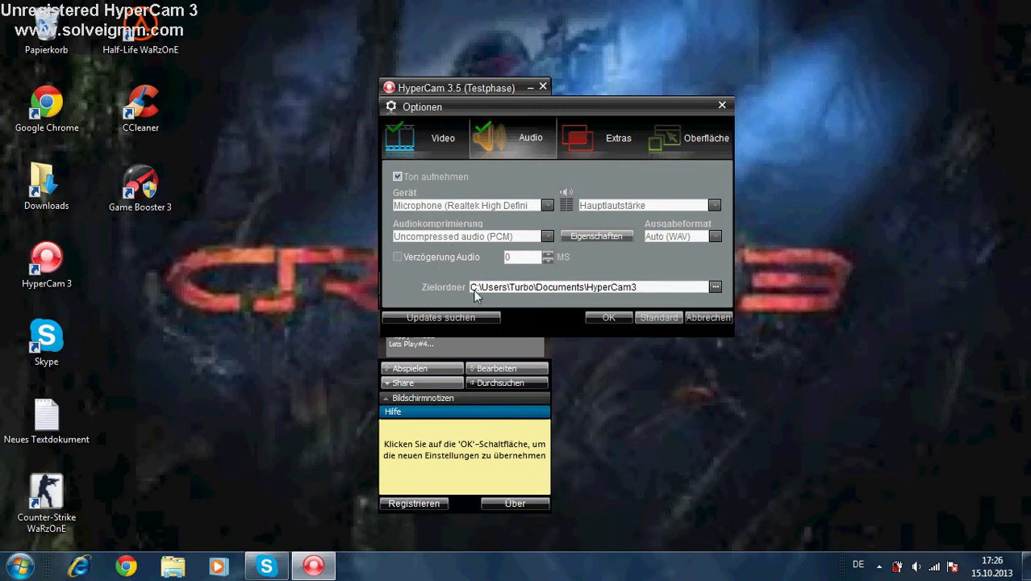
drag(473, 289, 461, 311)
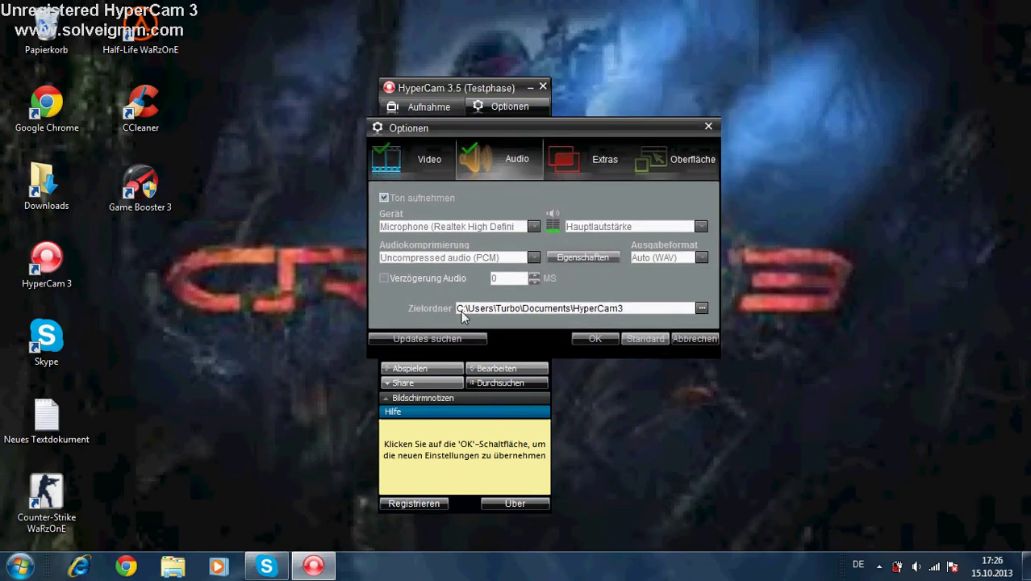
Step: Review the extra options for mouse-click volume and click explosions
click(597, 158)
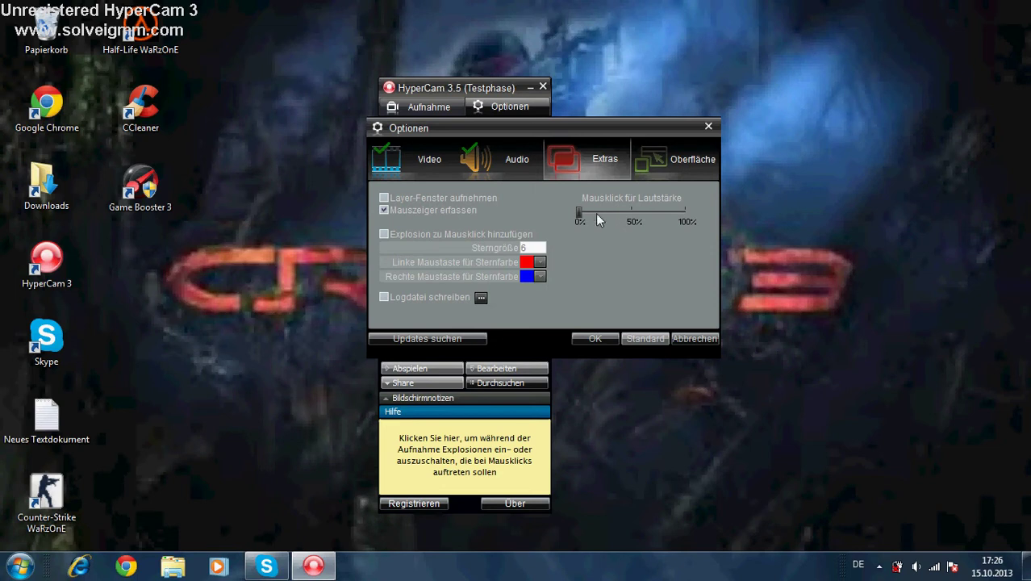
drag(579, 216, 520, 249)
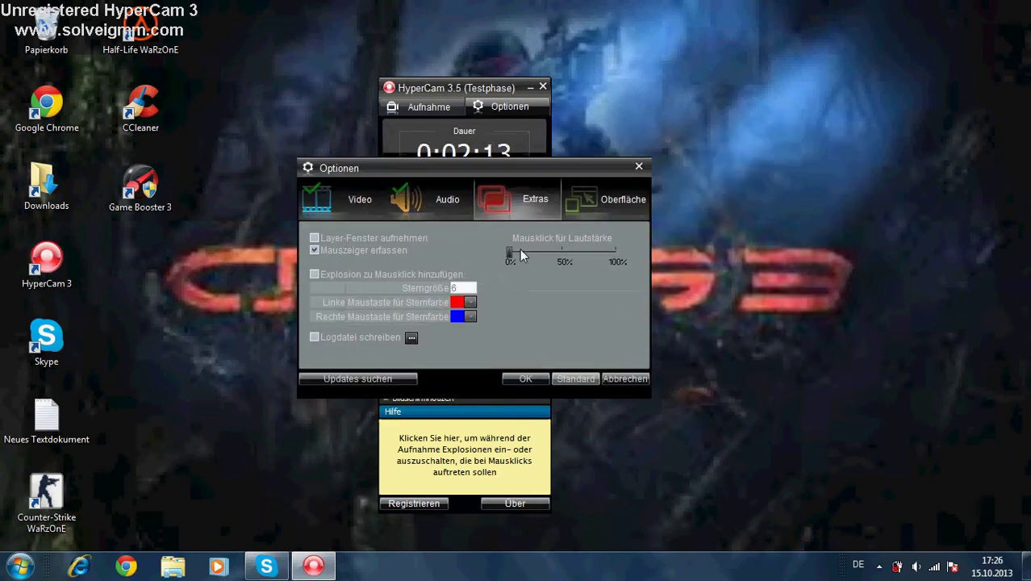
click(358, 273)
click(315, 274)
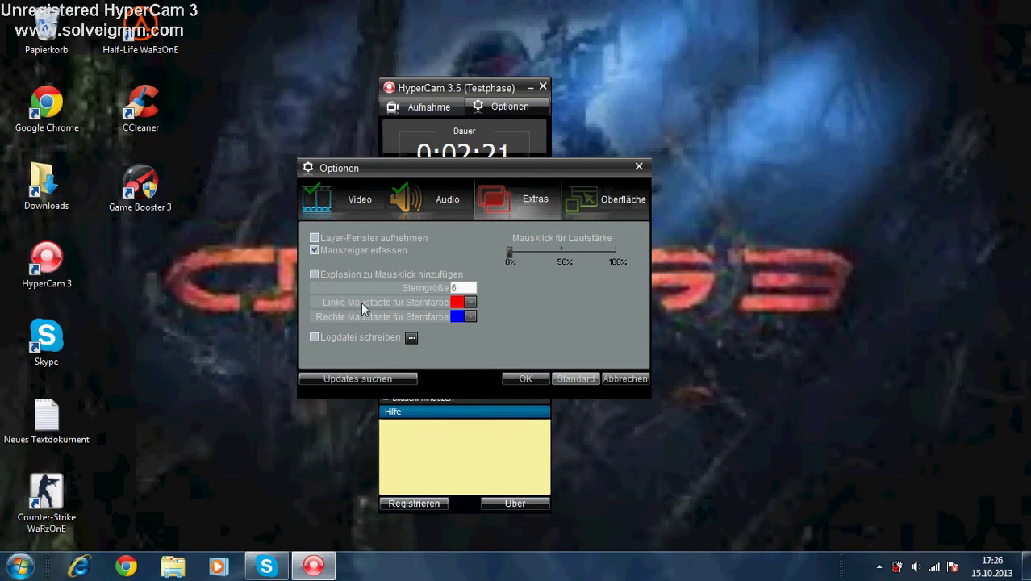
Step: Show the interface options and view the available program languages, keeping Deutsch (German)
click(627, 198)
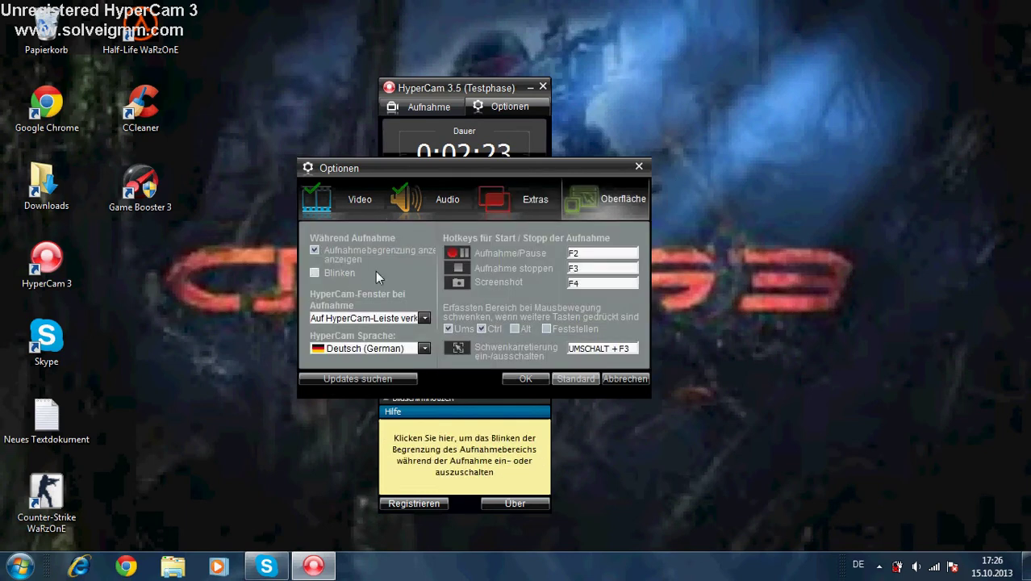
click(372, 347)
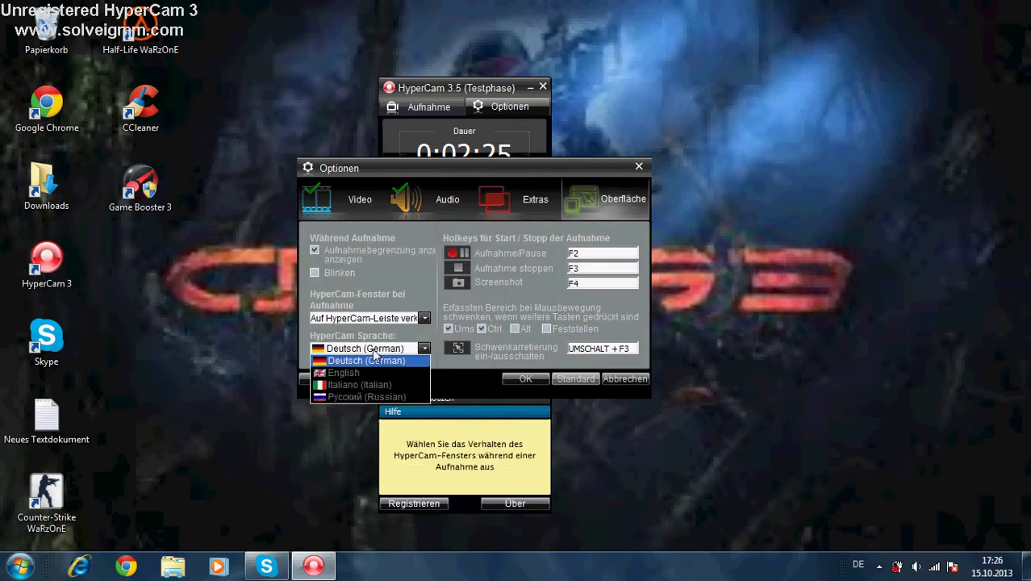
click(384, 347)
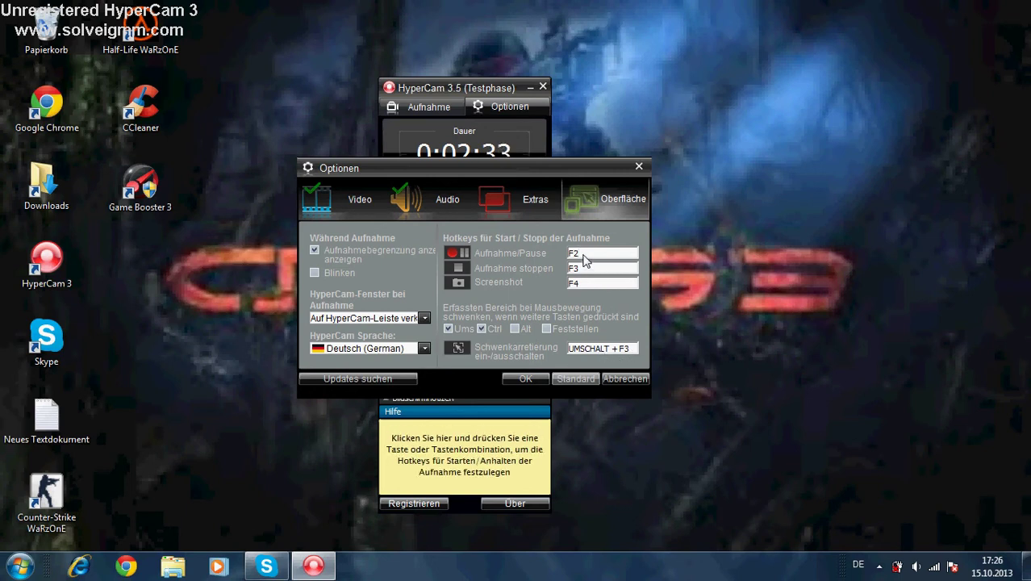
Step: Try Shift+F, F2 and F3 as the record/pause hotkey, declining to take F3 from the stop action
key(F3)
key(Right)
key(Return)
key(BackSpace)
key(ctrl)
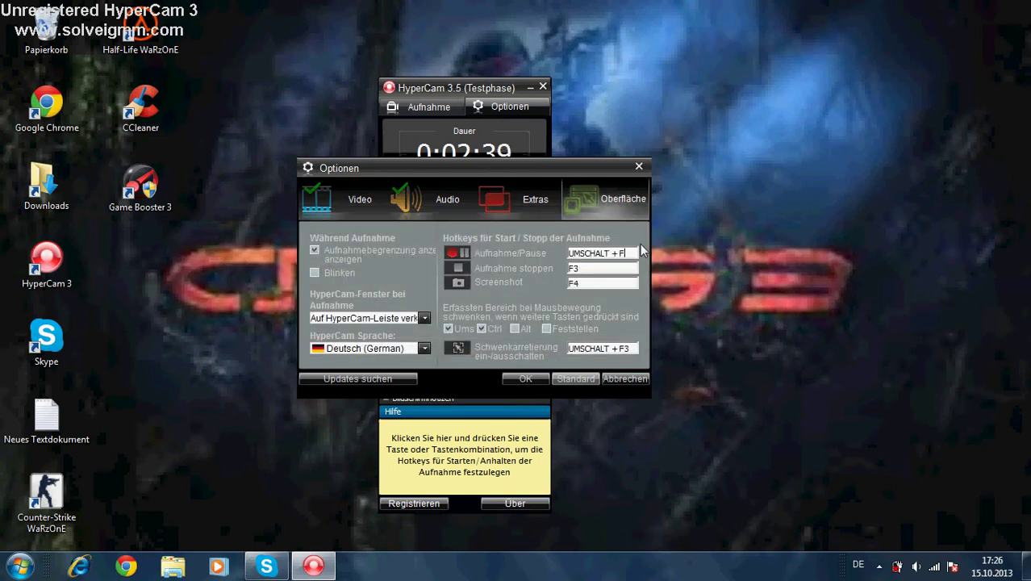
key(shift+f)
key(BackSpace)
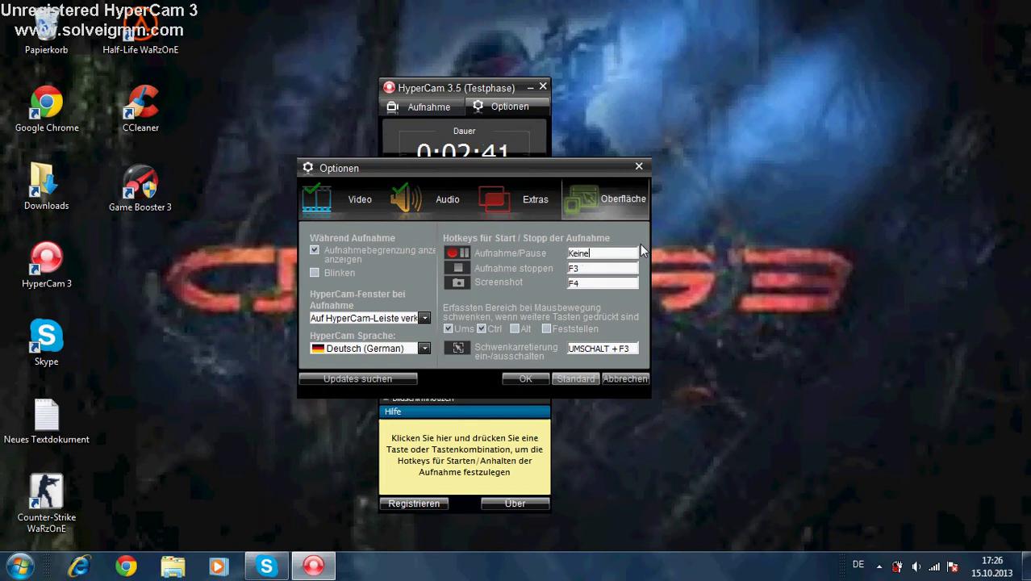
key(shift+f)
key(BackSpace)
key(F2)
key(F3)
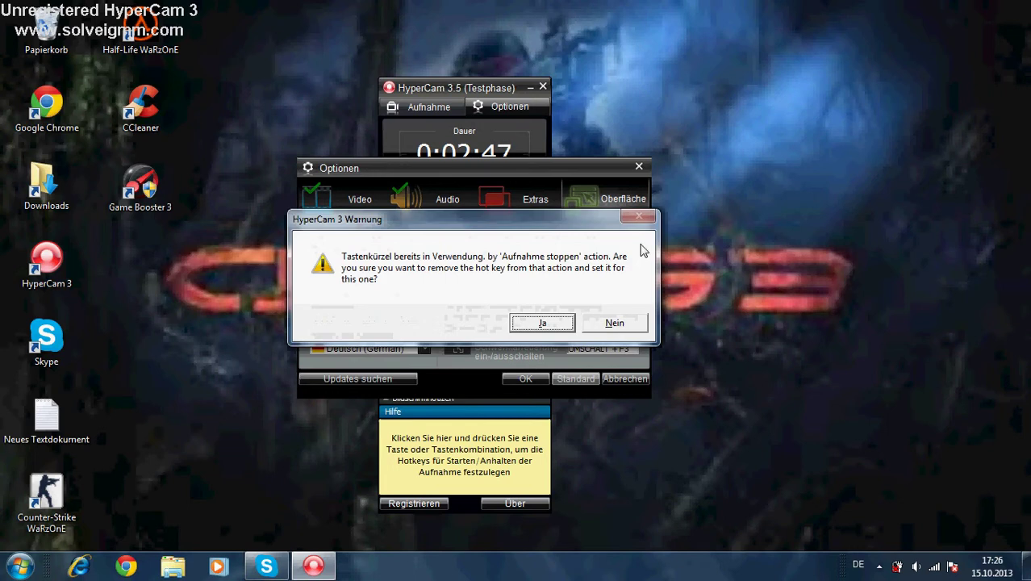
key(Tab)
key(Return)
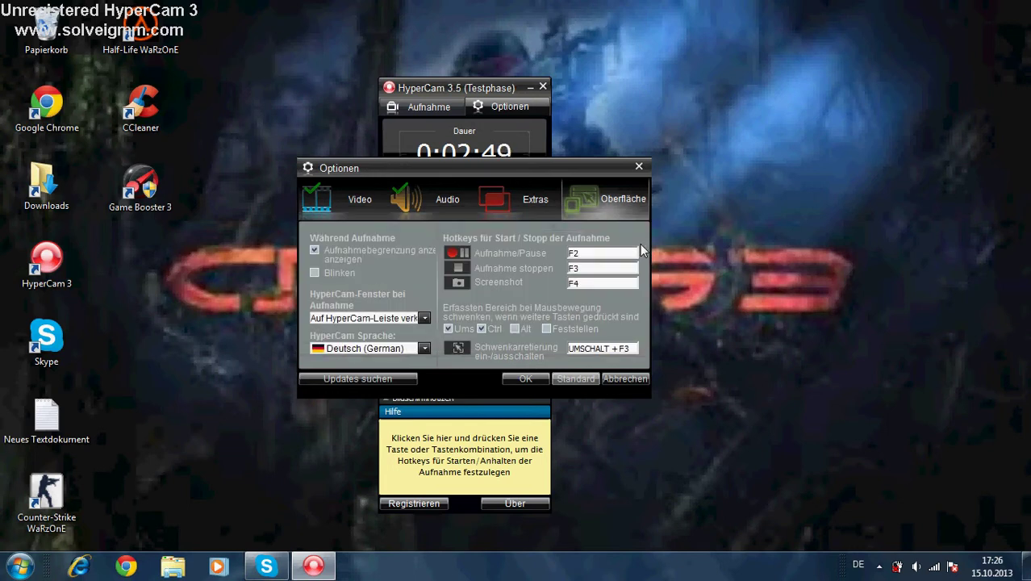
Step: Try F4 as the record/pause hotkey, decline to take it from the screenshot action, and assign F5 instead
key(F4)
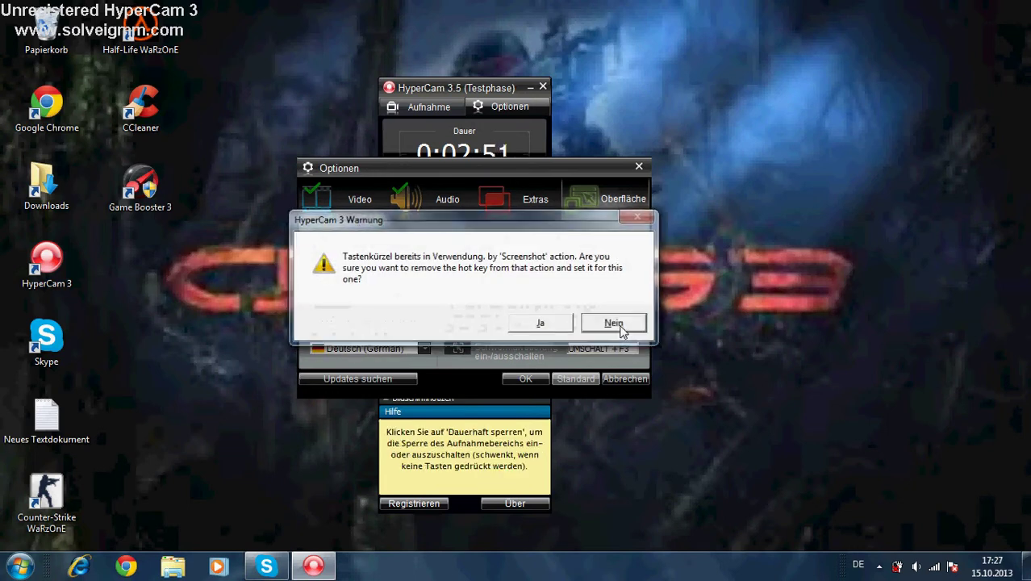
click(634, 316)
key(F5)
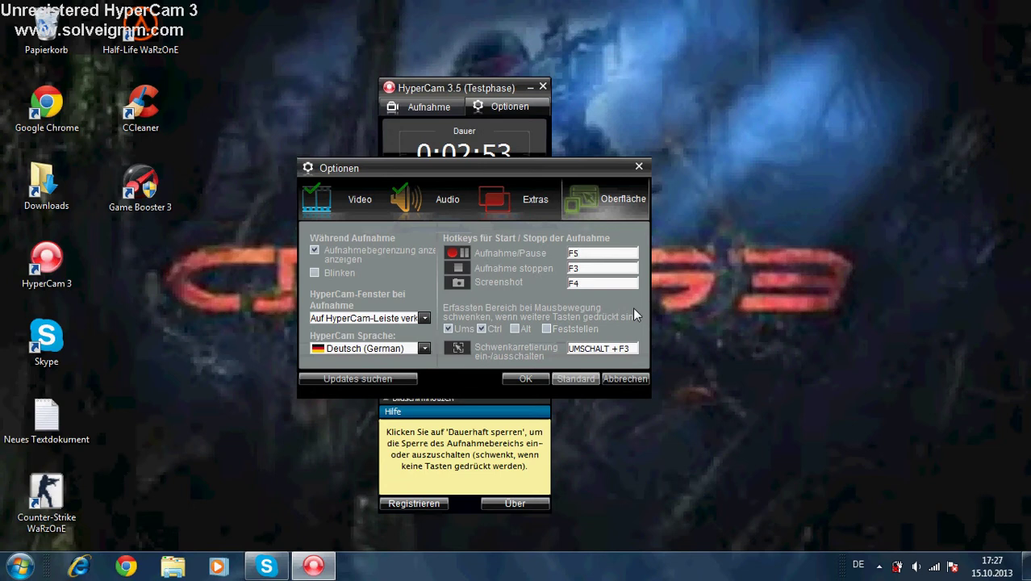
Step: Set the record/pause hotkey back to F2 and close the options without applying changes
click(571, 376)
key(ctrl)
key(shift)
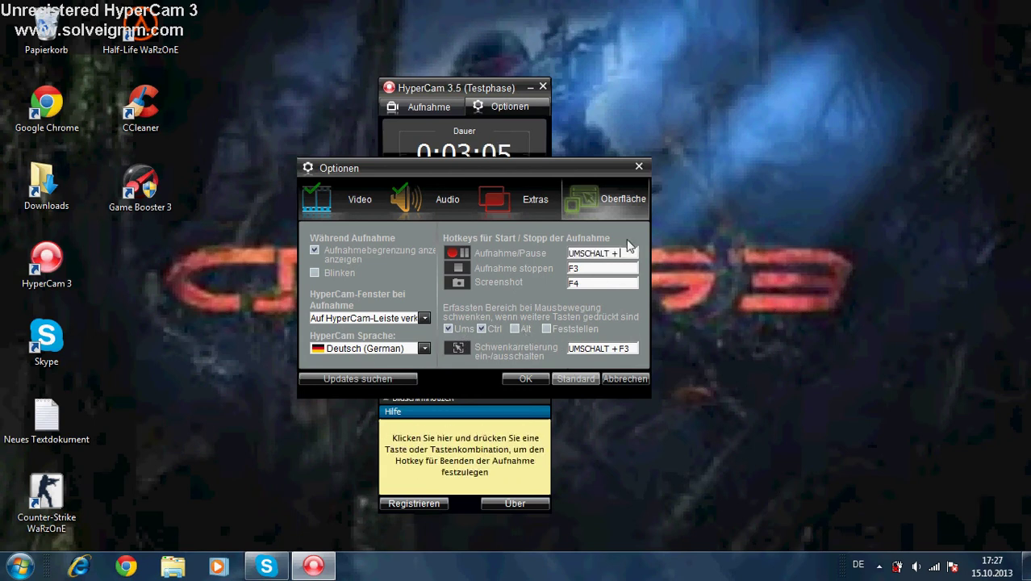
key(F2)
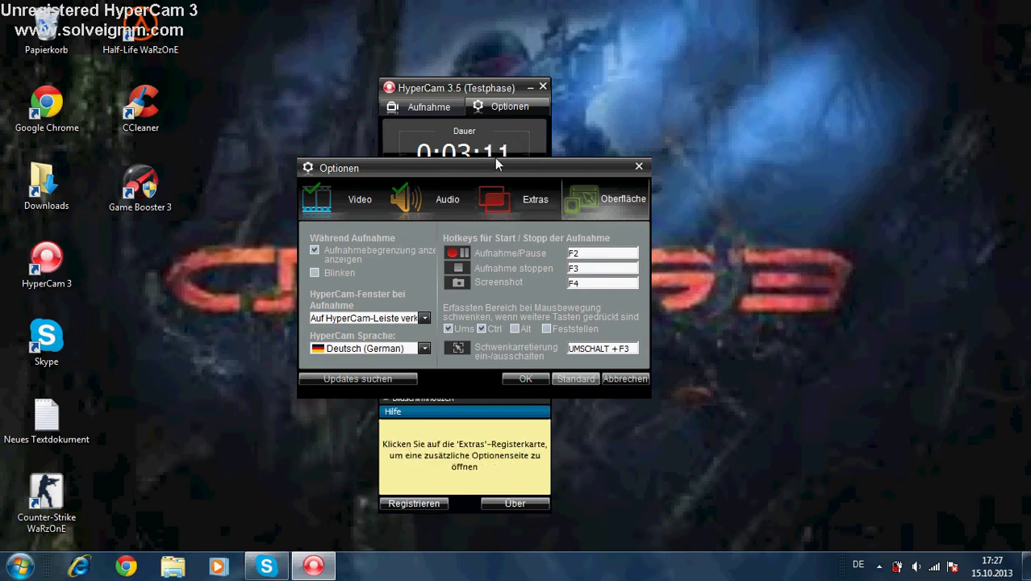
drag(495, 159, 483, 238)
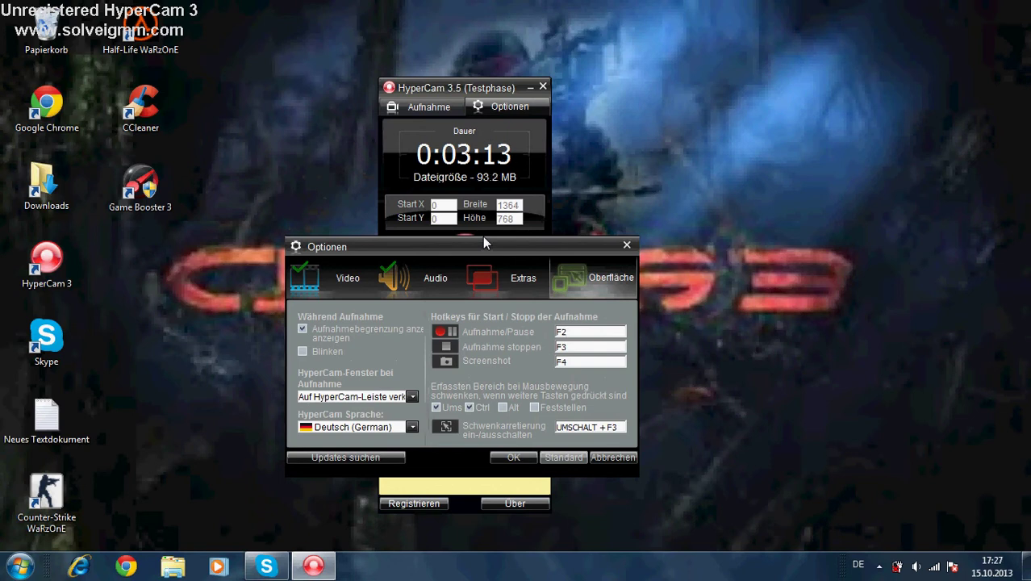
click(611, 453)
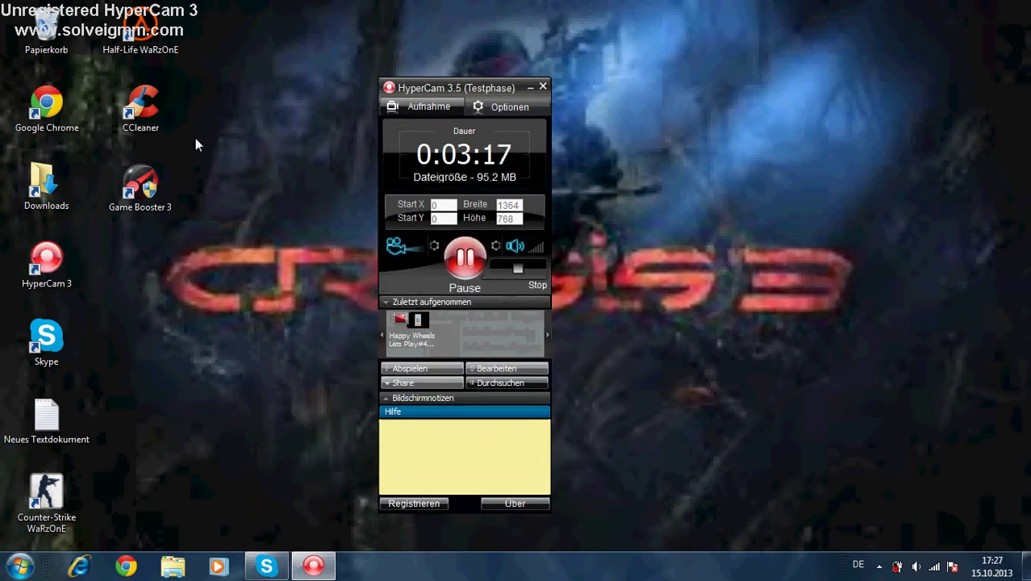
drag(287, 23, 618, 524)
drag(607, 523, 321, 66)
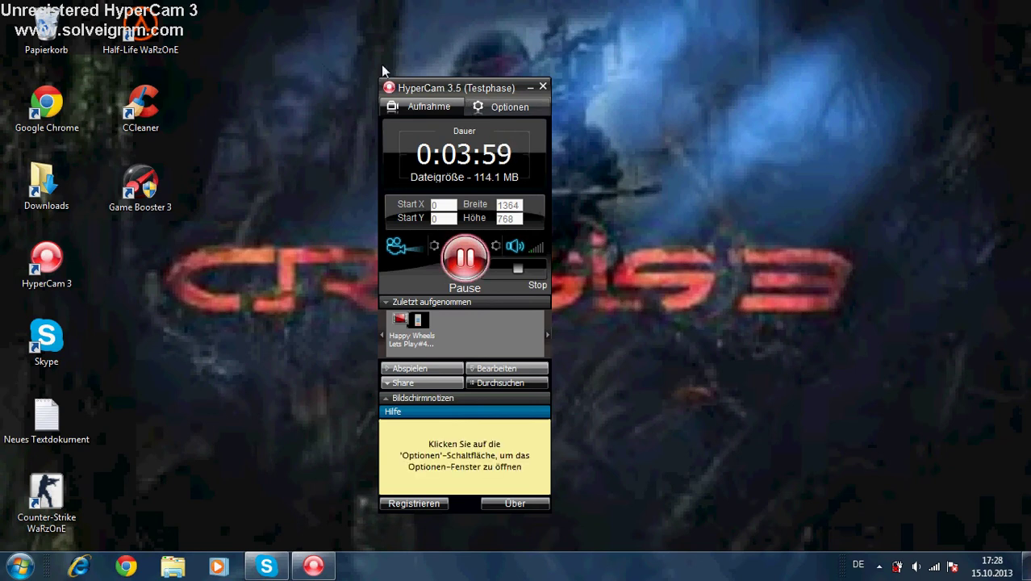
click(496, 245)
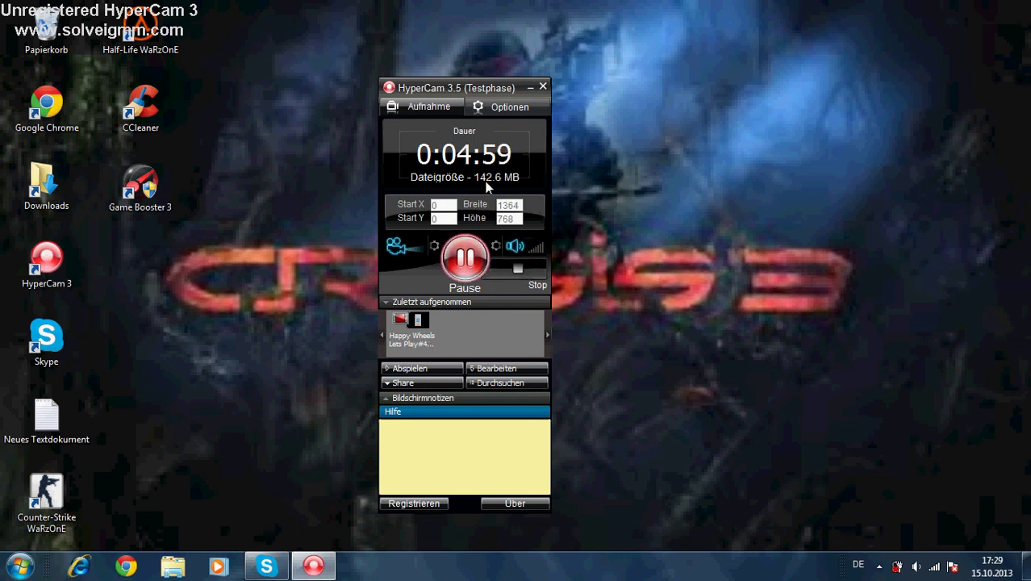
click(496, 245)
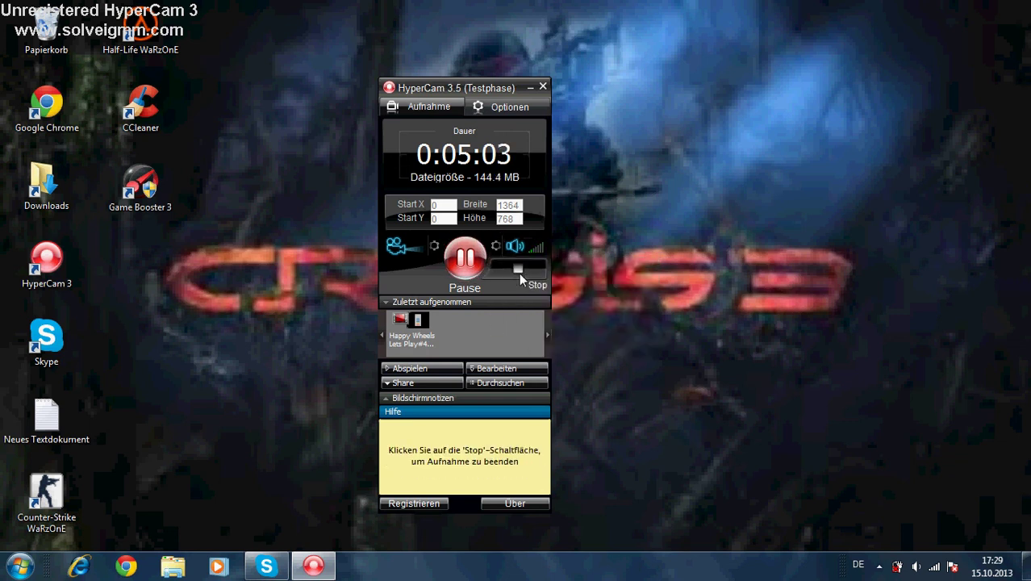
click(515, 250)
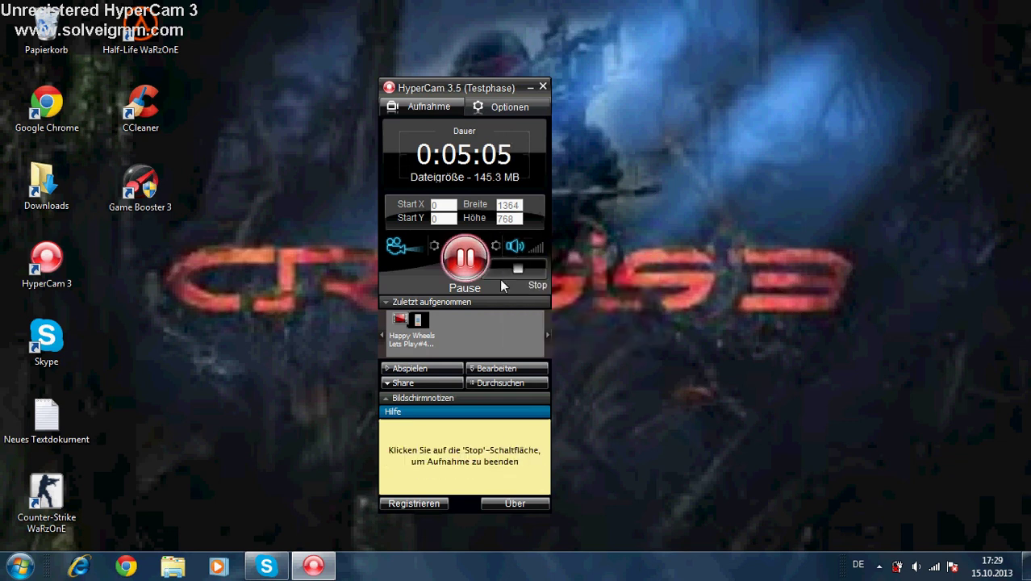